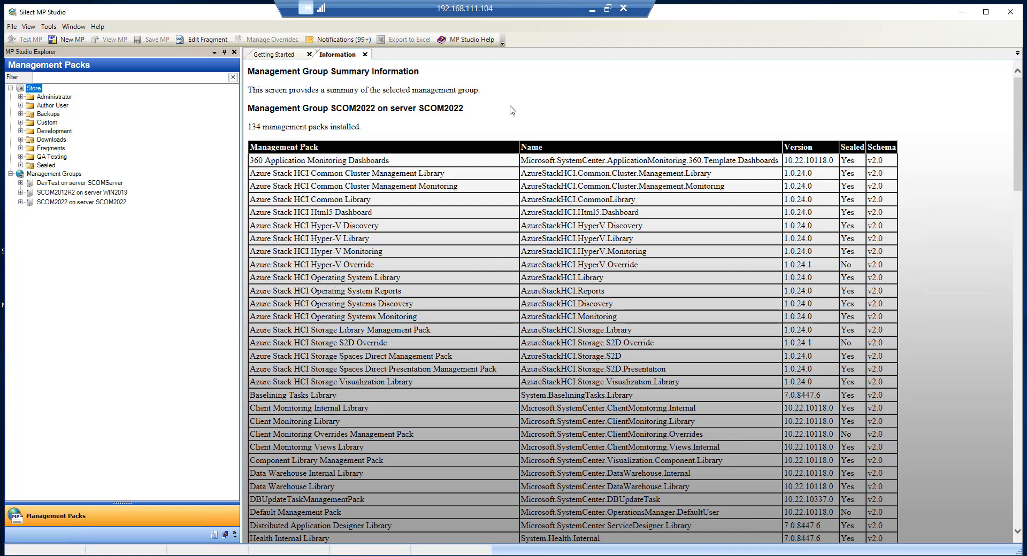
Step: Dismiss the Store context menu and launch the Migration Assistant from the Tools menu
right_click(36, 90)
mouse_move(69, 110)
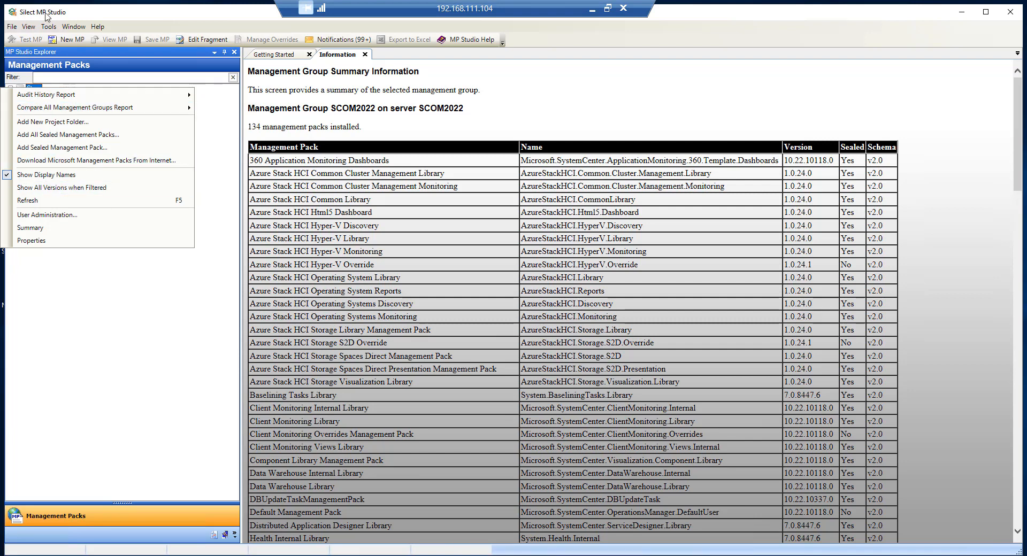
left_click(53, 26)
left_click(52, 26)
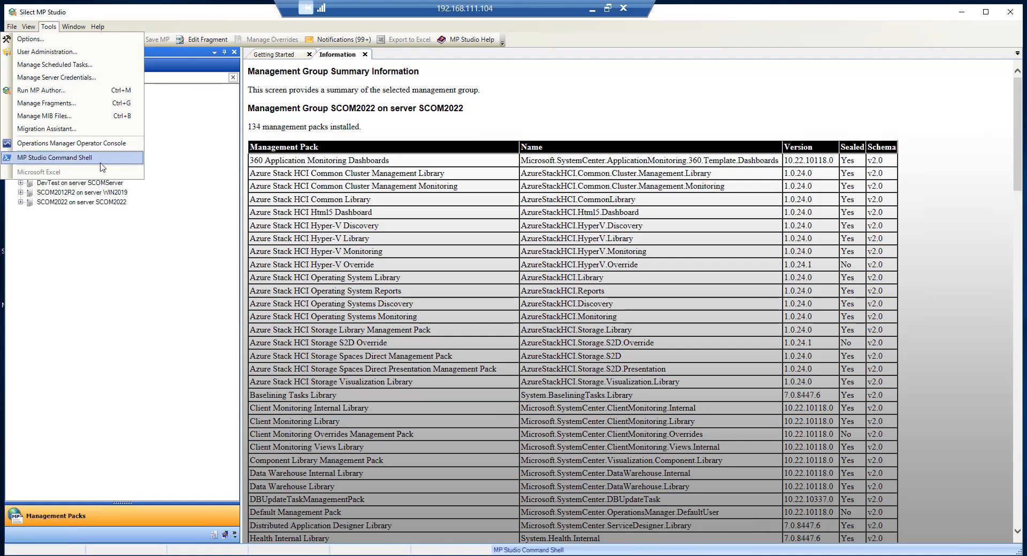
left_click(71, 130)
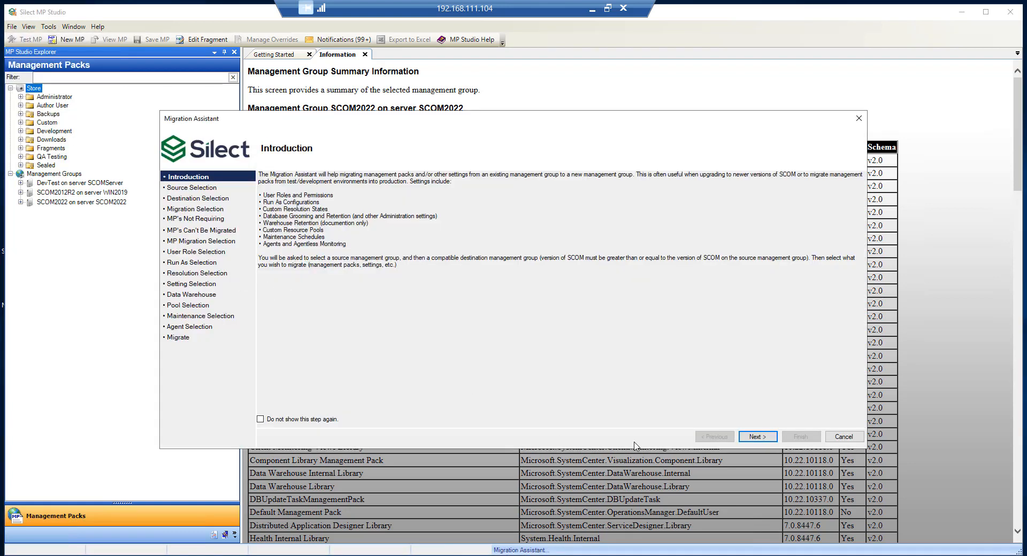
Step: Move past the introduction and keep DevTest (SCOM 2019) as the source management group
left_click(755, 437)
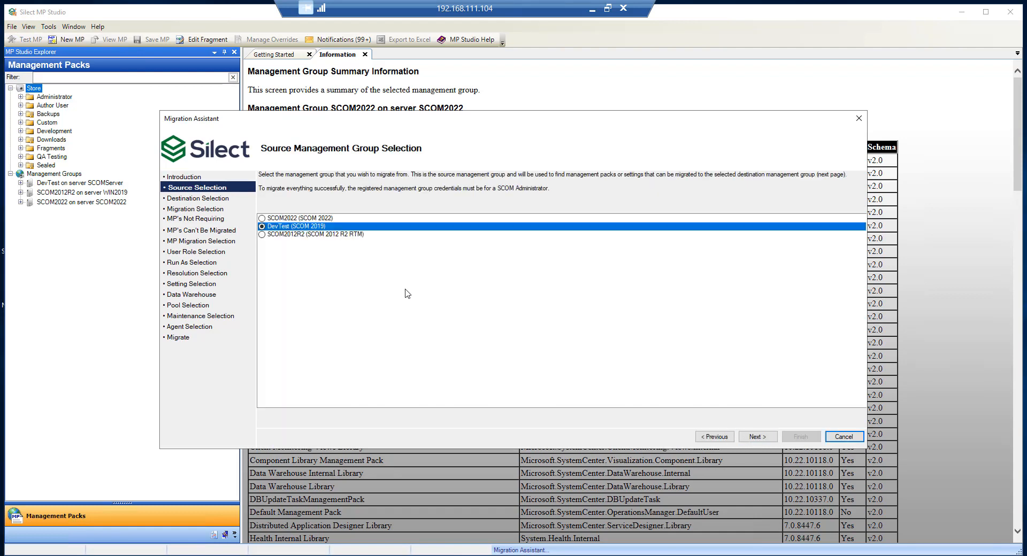
left_click(757, 437)
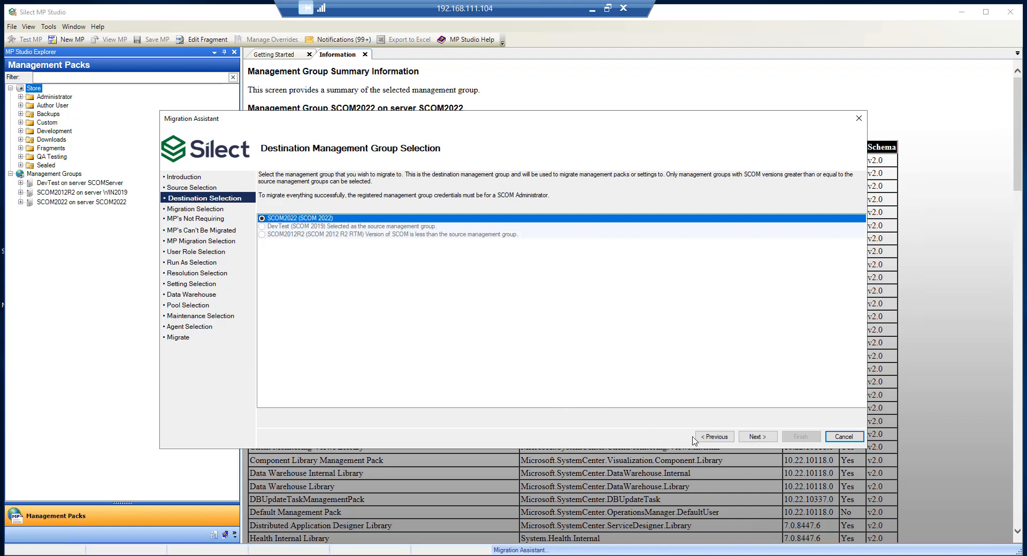
Step: Confirm SCOM2022 and check Management Packs through Agents, leaving Data Warehouse Retention unchecked
left_click(758, 437)
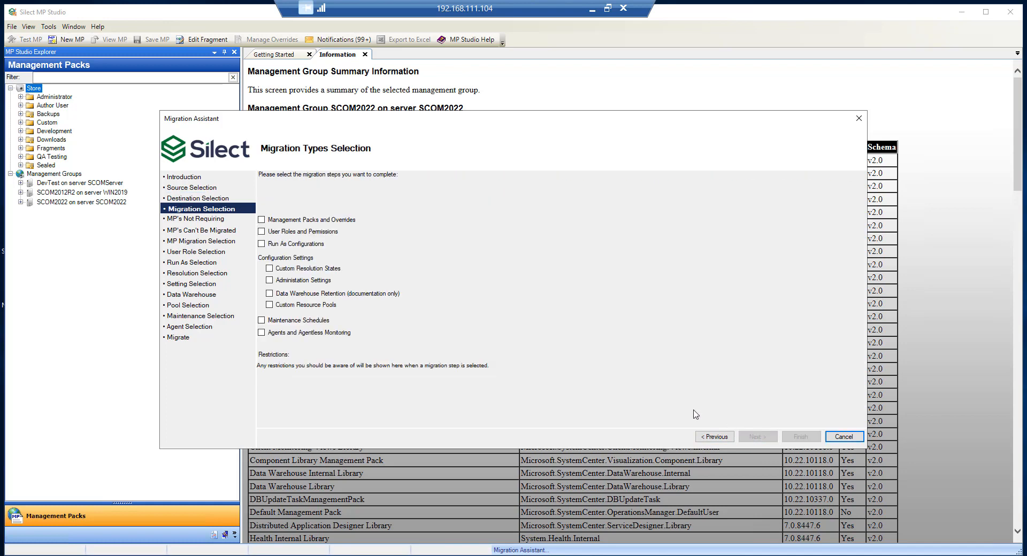
left_click(262, 220)
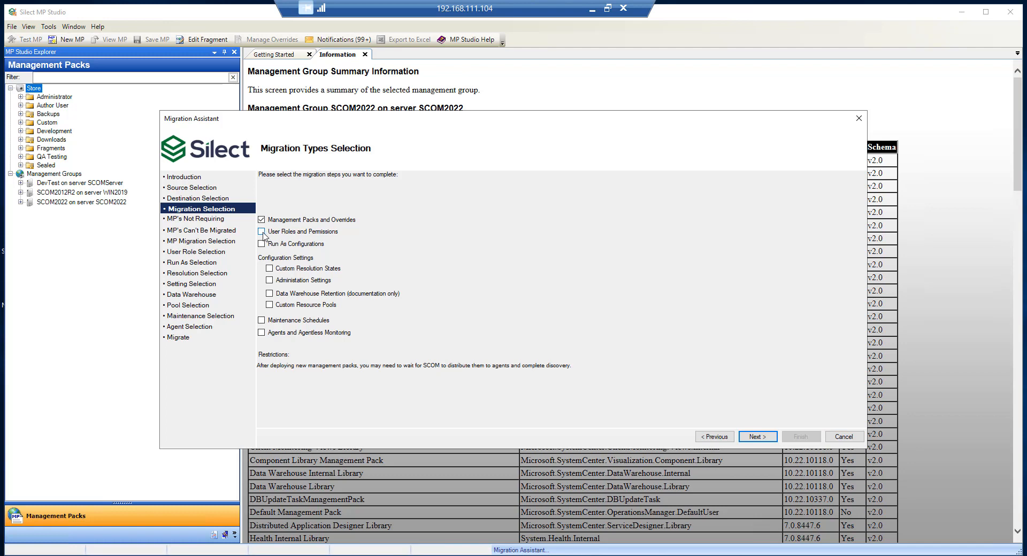
left_click(261, 232)
left_click(261, 244)
left_click(270, 268)
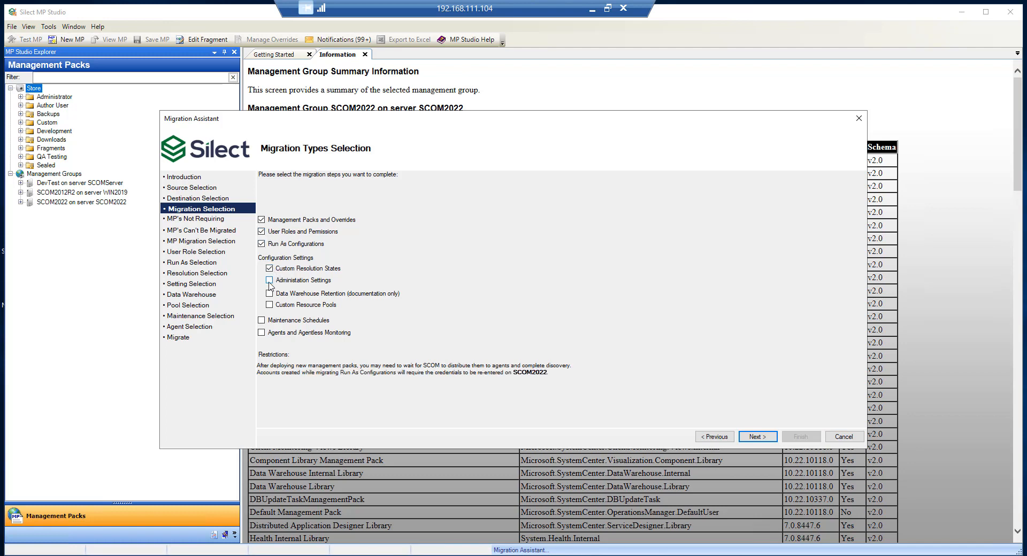
left_click(270, 281)
left_click(270, 305)
left_click(262, 320)
left_click(262, 333)
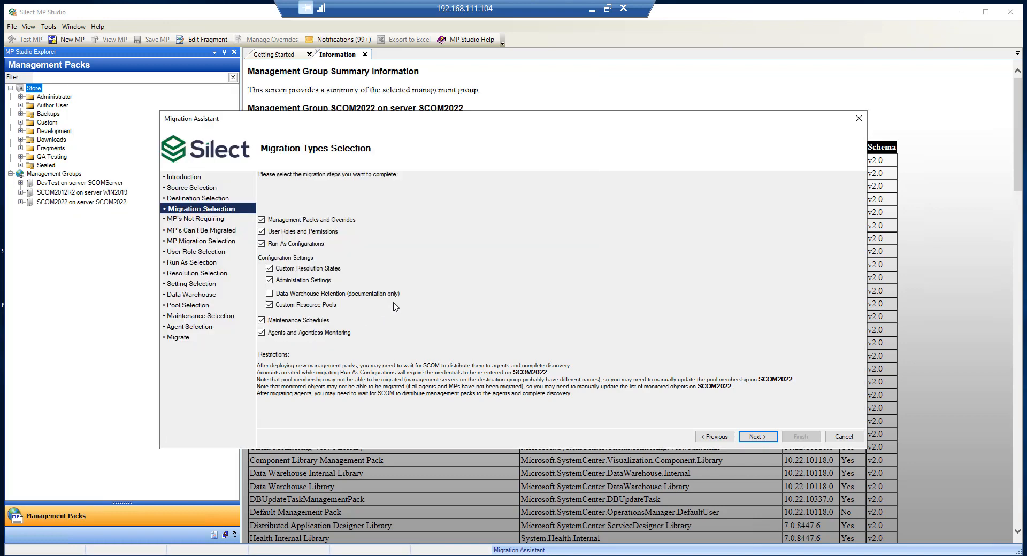
Step: Collapse the 'Newer version already exists' group to review the same-version management packs
left_click(762, 439)
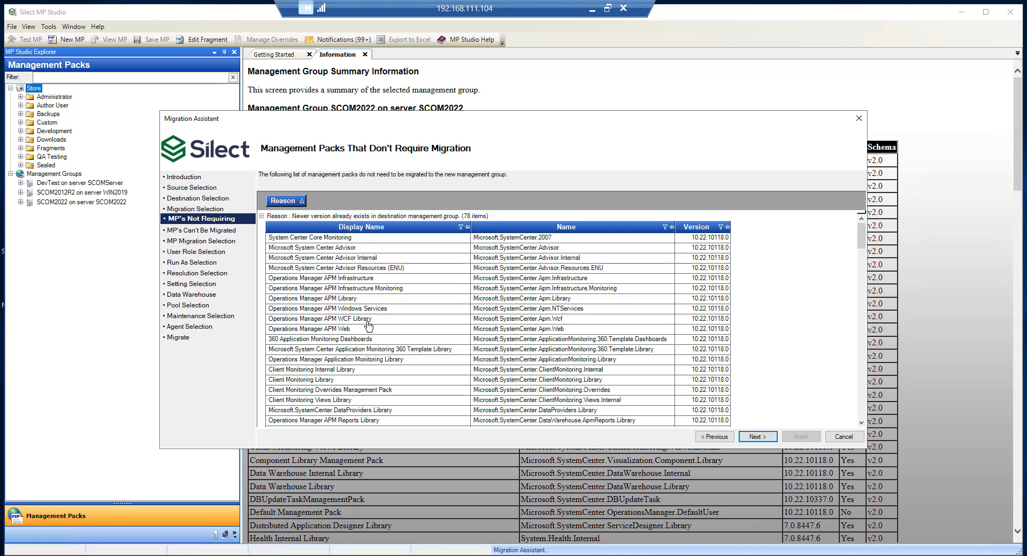
left_click(261, 216)
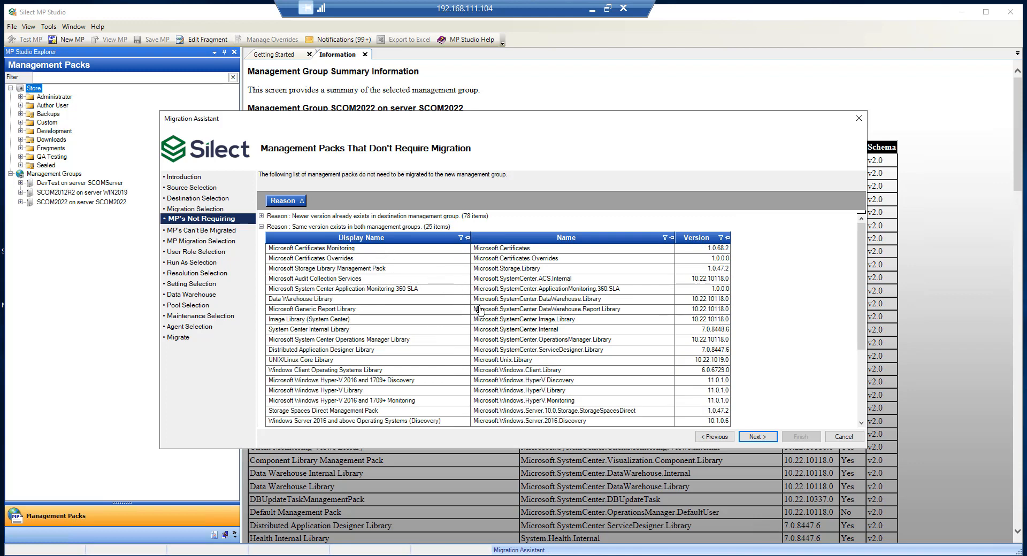
left_click(757, 437)
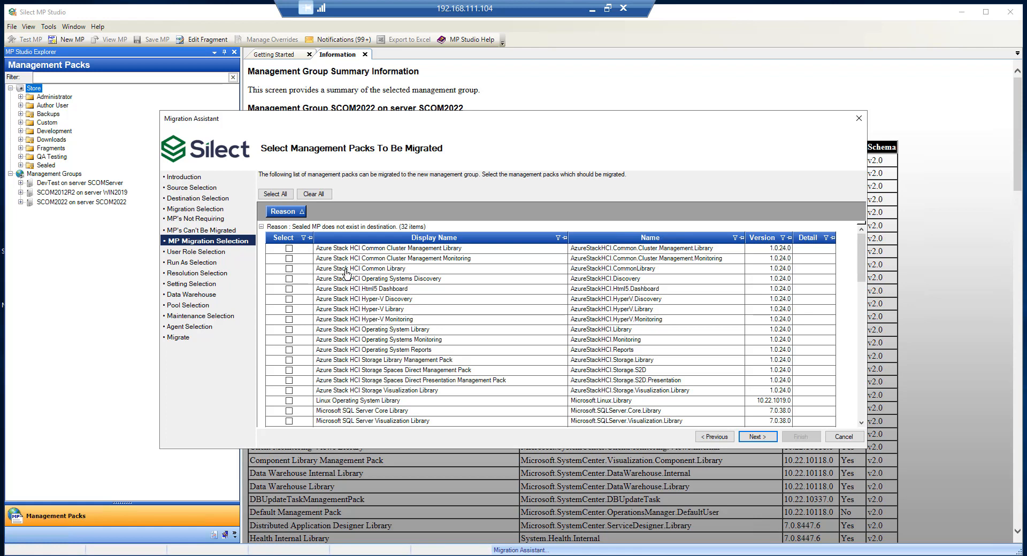
Step: Select all 32 listed sealed management packs for migration
left_click(261, 227)
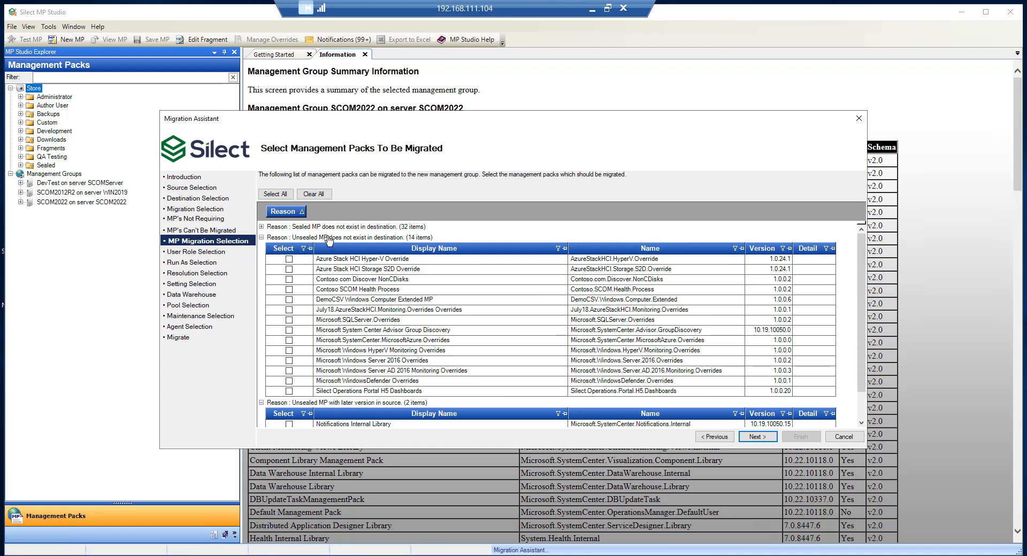
left_click(261, 227)
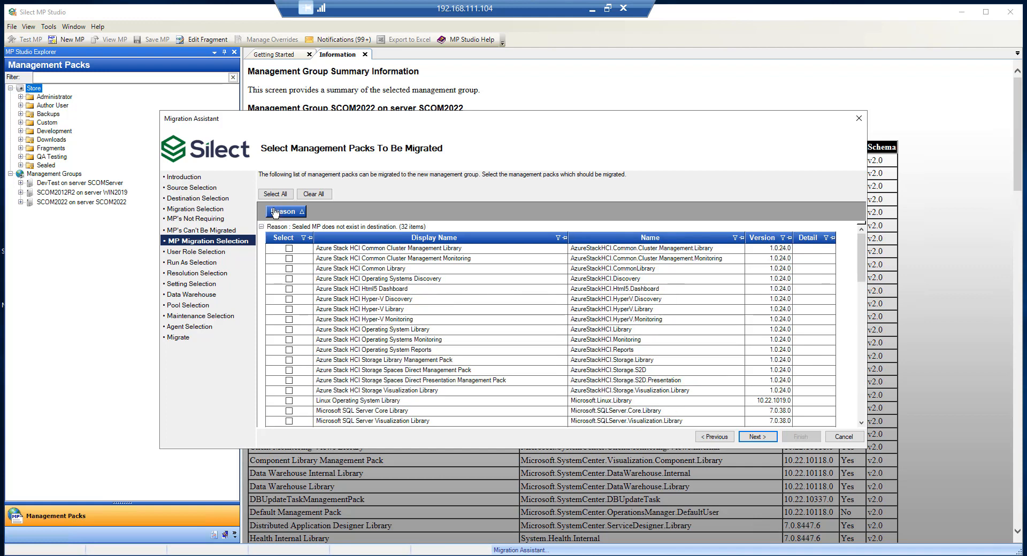
left_click(276, 194)
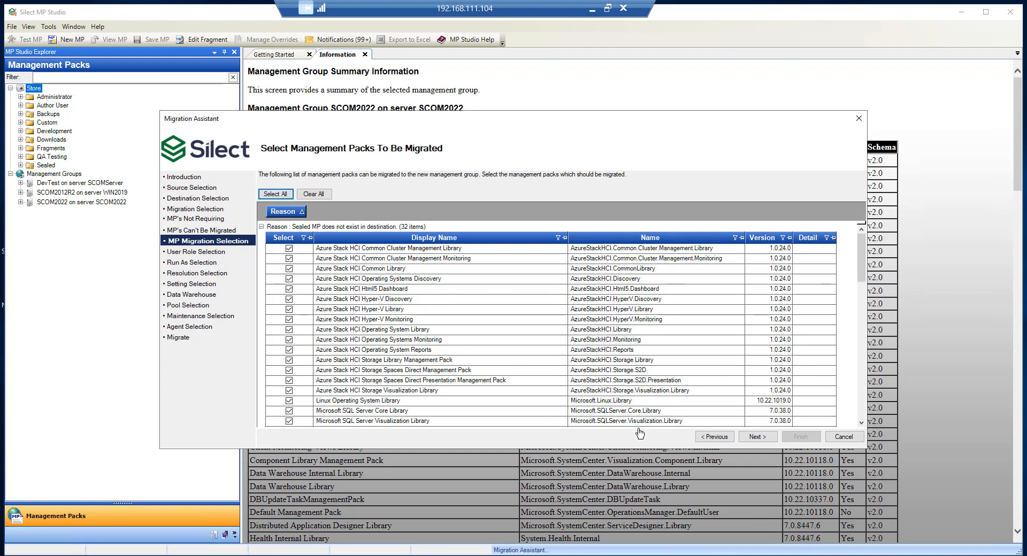
left_click(762, 437)
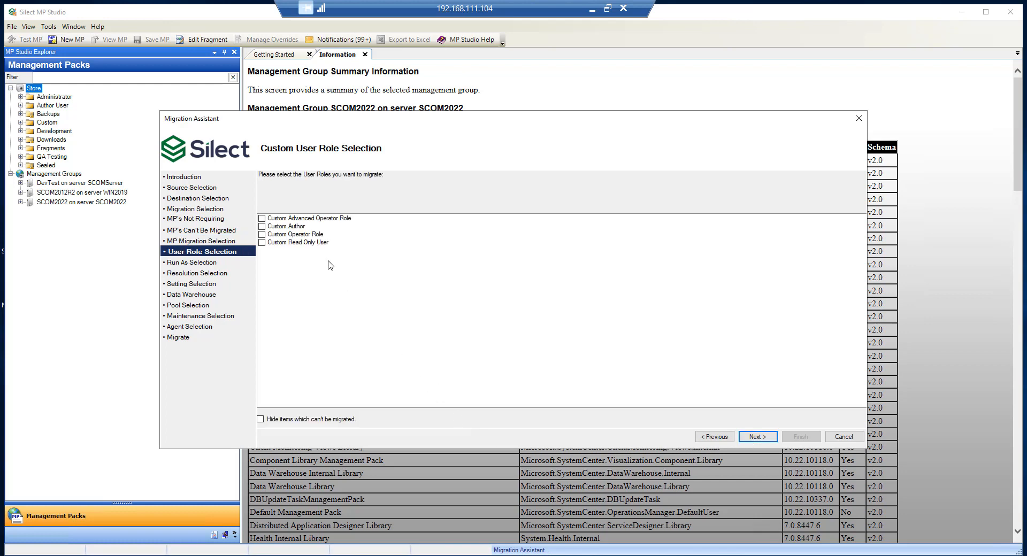
Step: Include the four custom user roles and the Microsoft 365 Subscription Password Profile Run As configuration
left_click(262, 219)
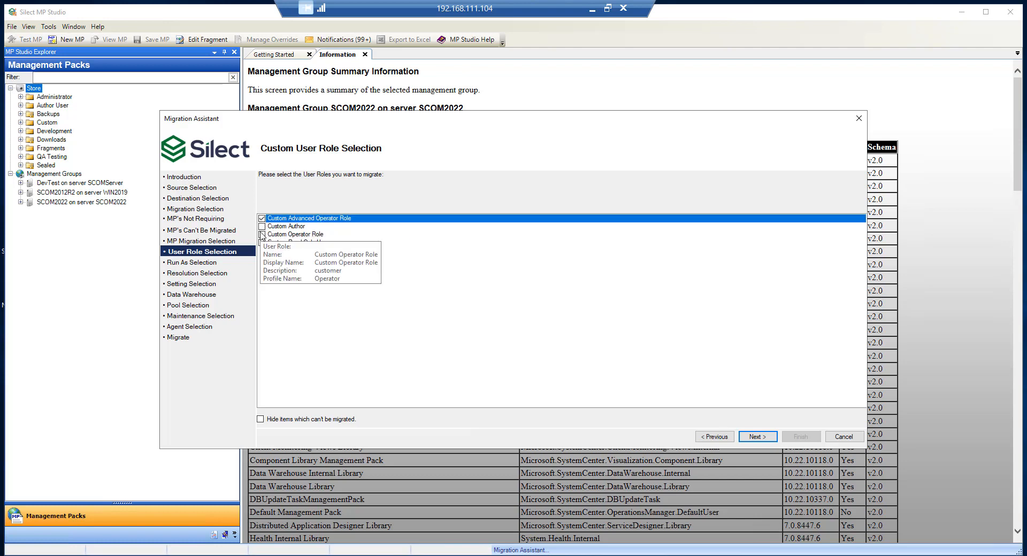
left_click(262, 226)
left_click(261, 234)
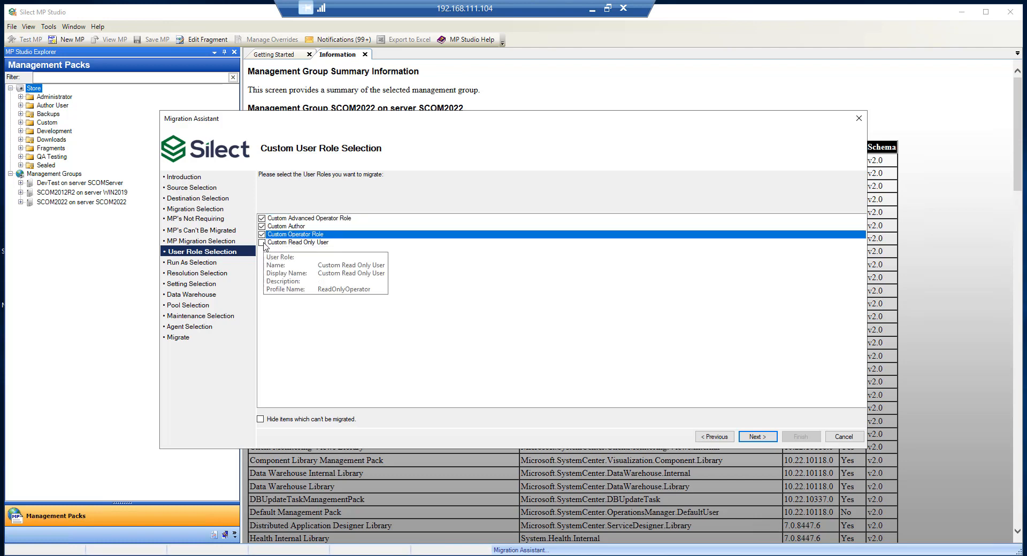
left_click(262, 242)
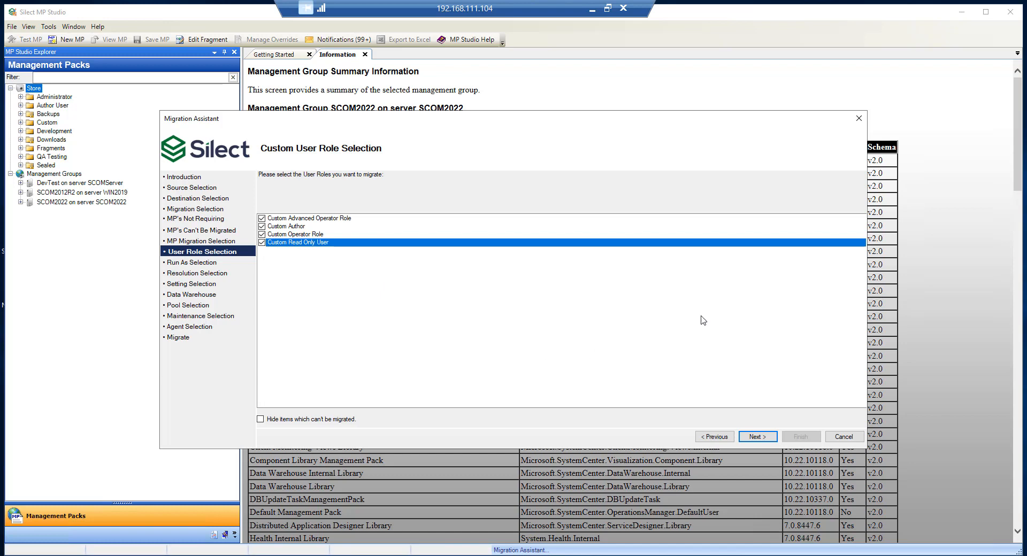
left_click(753, 436)
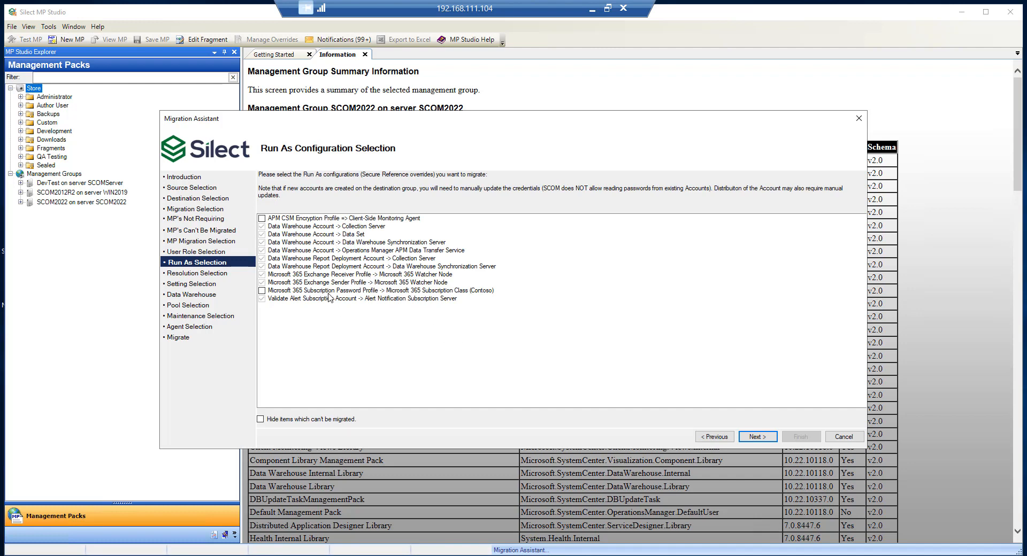
left_click(262, 291)
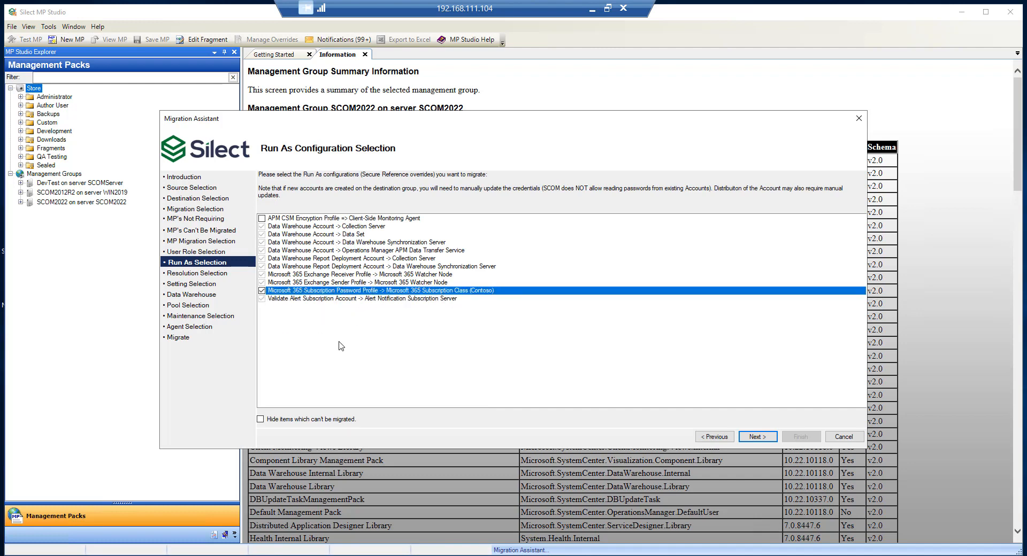
left_click(759, 437)
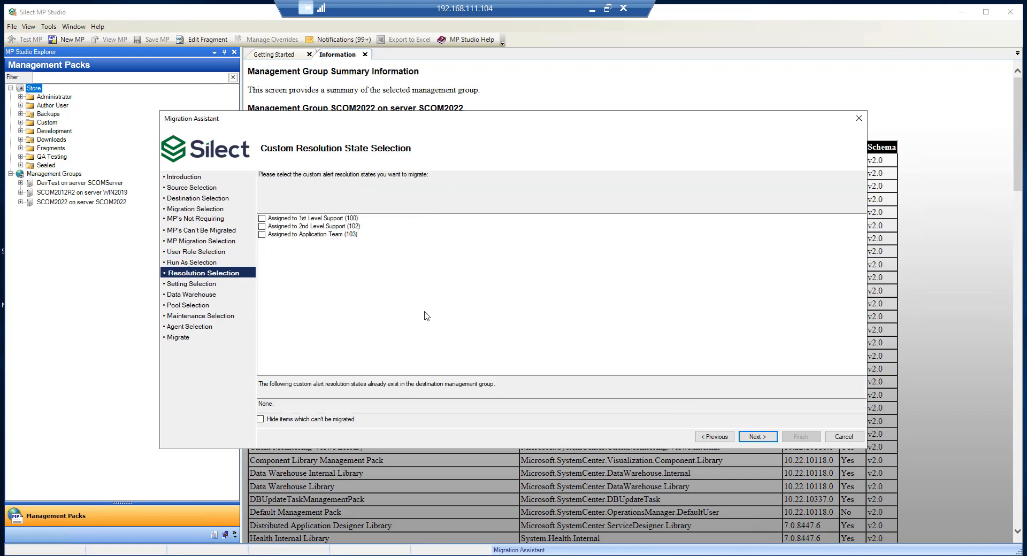
Step: Include the 1st Level Support, 2nd Level Support and Application Team resolution states
left_click(263, 219)
left_click(263, 227)
left_click(262, 227)
left_click(263, 235)
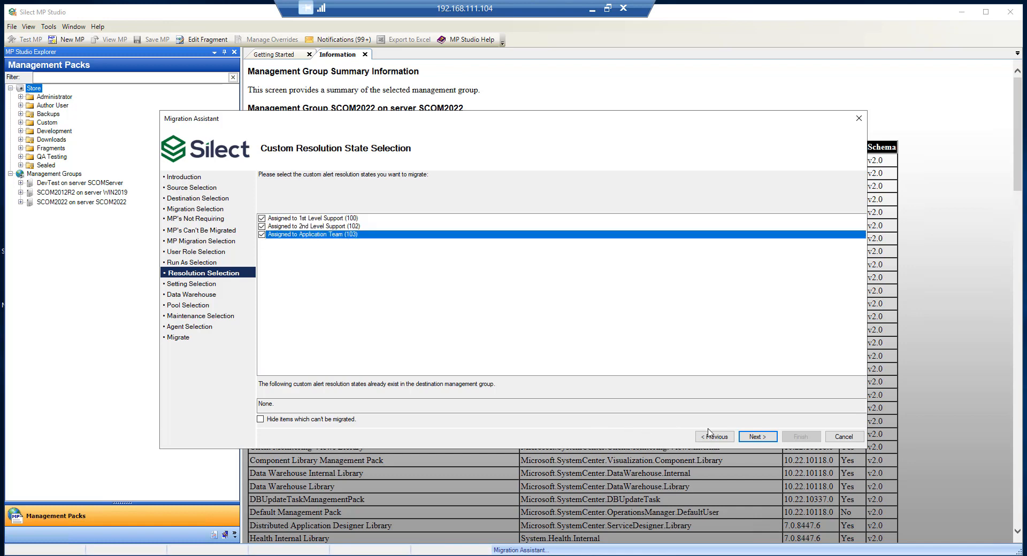
left_click(757, 437)
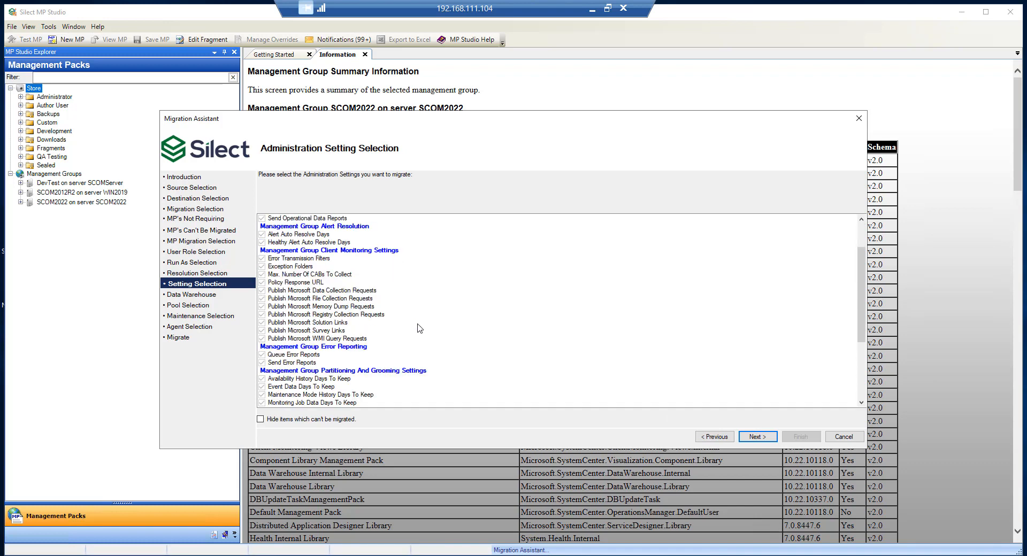
Step: Include the Auto Approve and Reject Manually Installed Agents administration settings
scroll(417, 337, "down", 4)
scroll(421, 333, "down", 1)
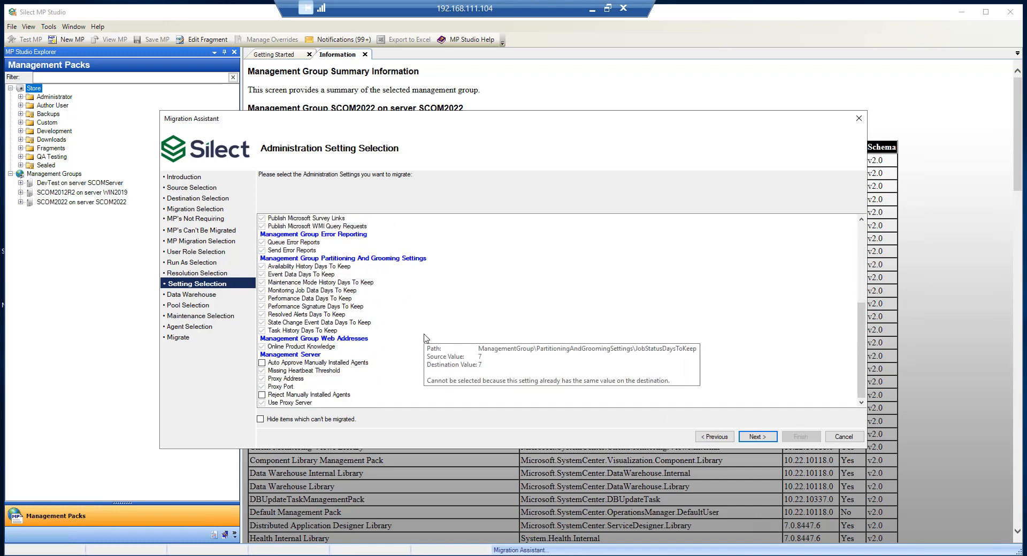
left_click(347, 363)
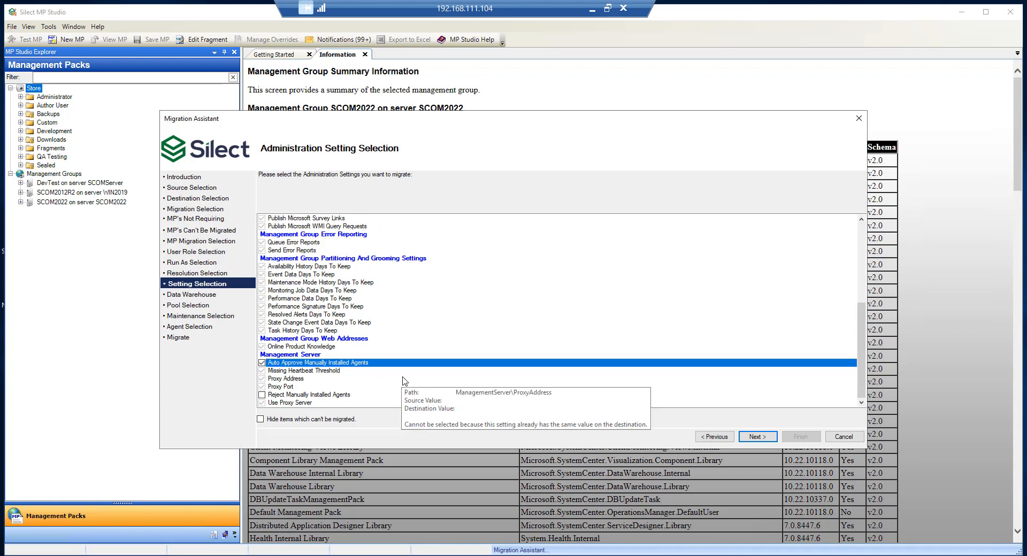
left_click(328, 396)
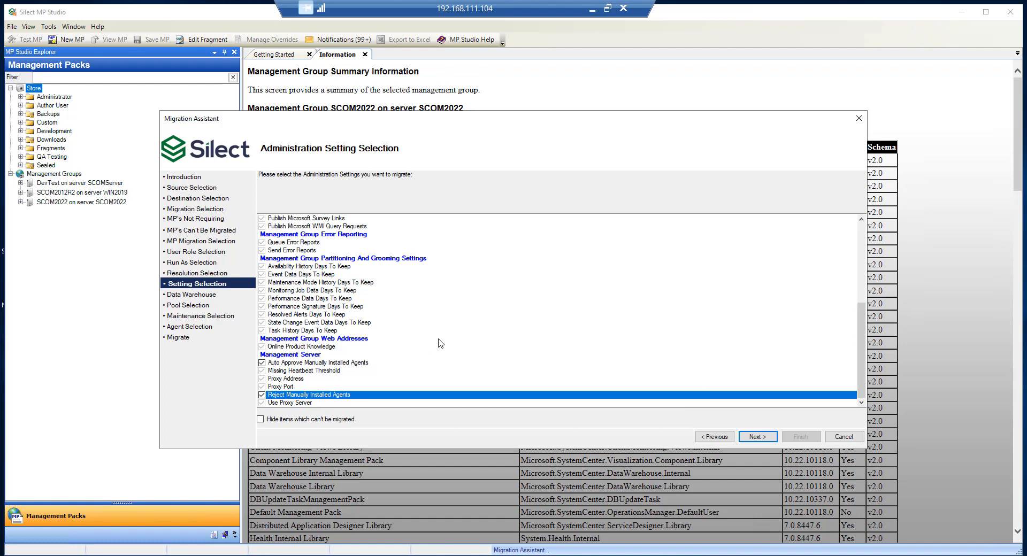
left_click(759, 438)
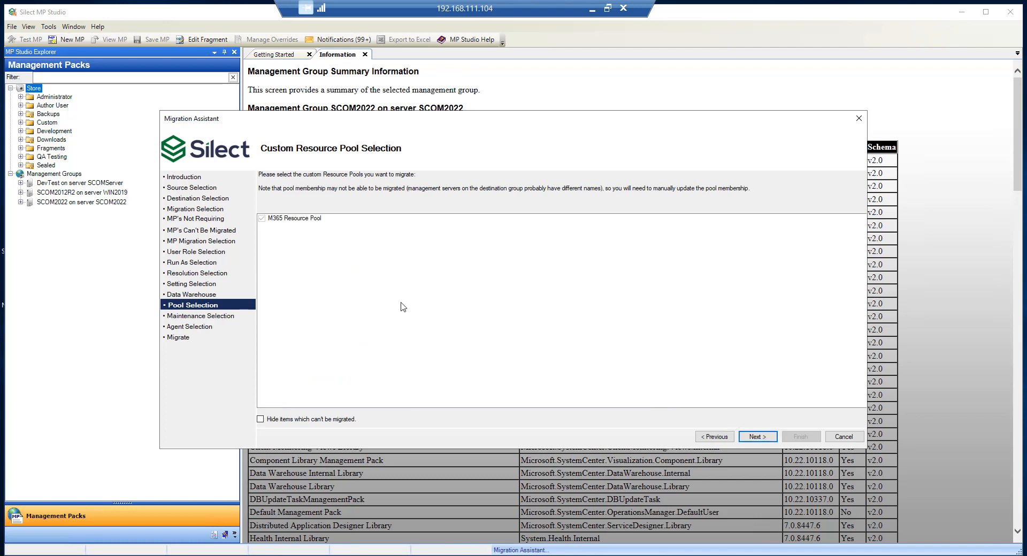
Step: Skip resource pools and check Operator Schedule, Weekly Maintenance Window and Windows Server Maintenance
left_click(757, 437)
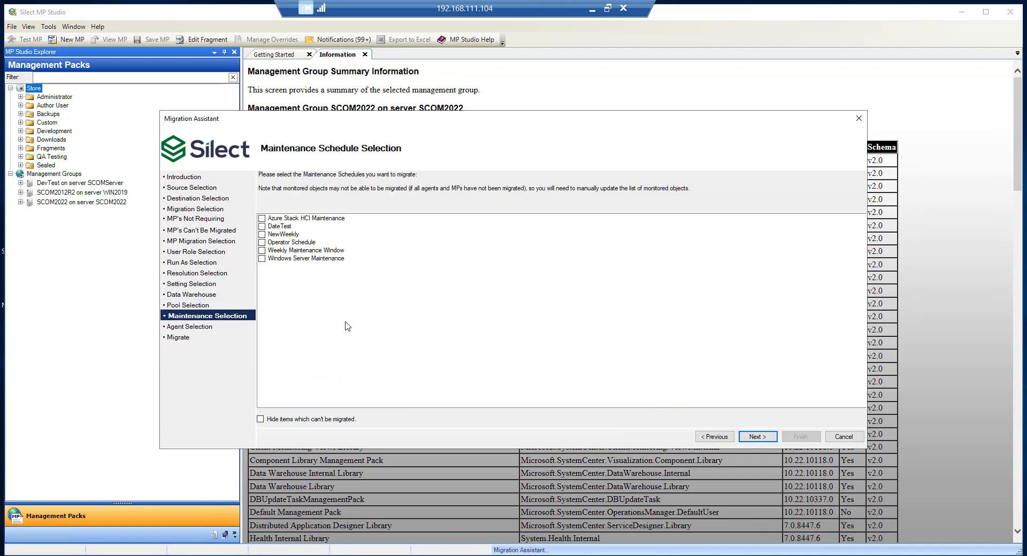
left_click(263, 260)
left_click(262, 251)
left_click(262, 243)
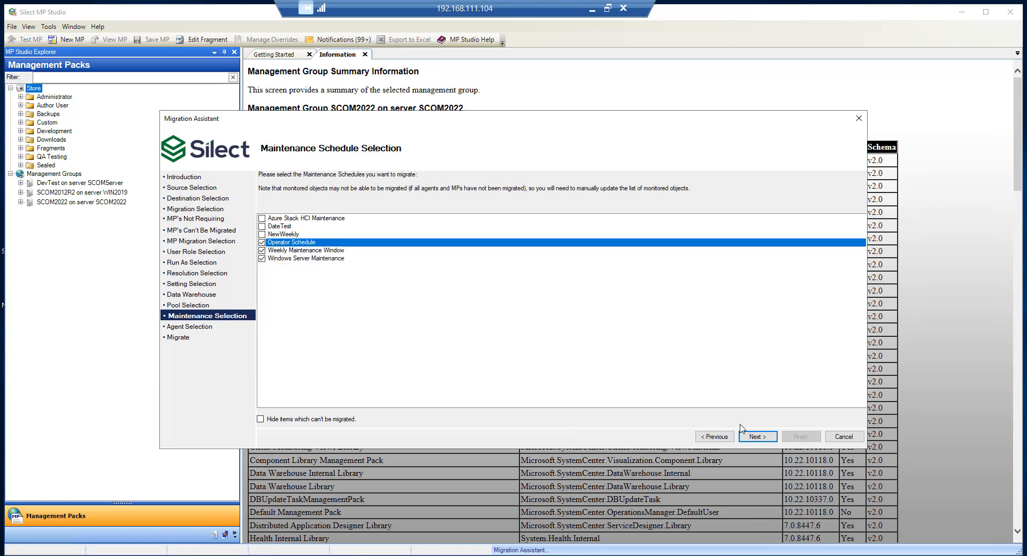
left_click(758, 437)
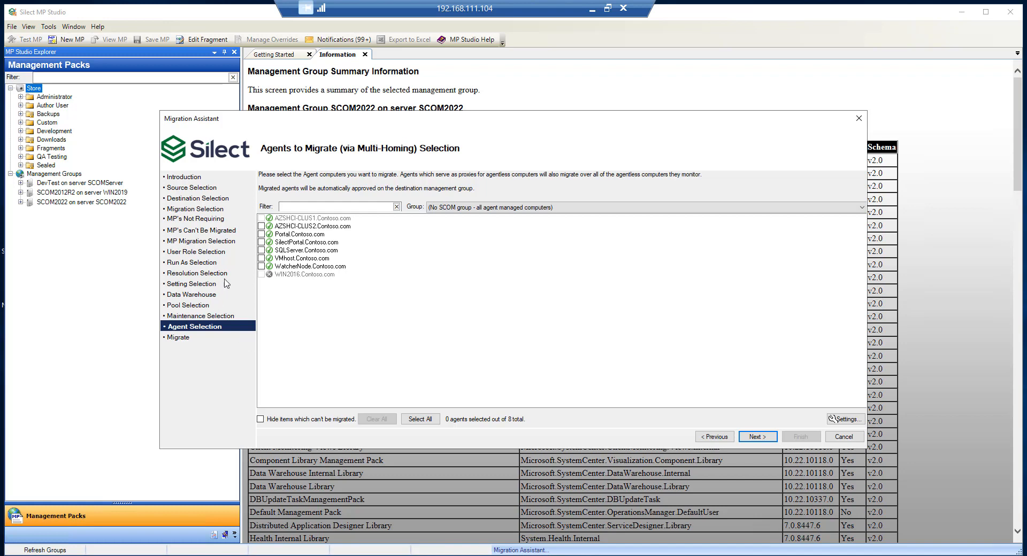
Step: Select the Portal, SilectPortal, SQLServer and VMhost Contoso.com agents for migration
left_click(261, 235)
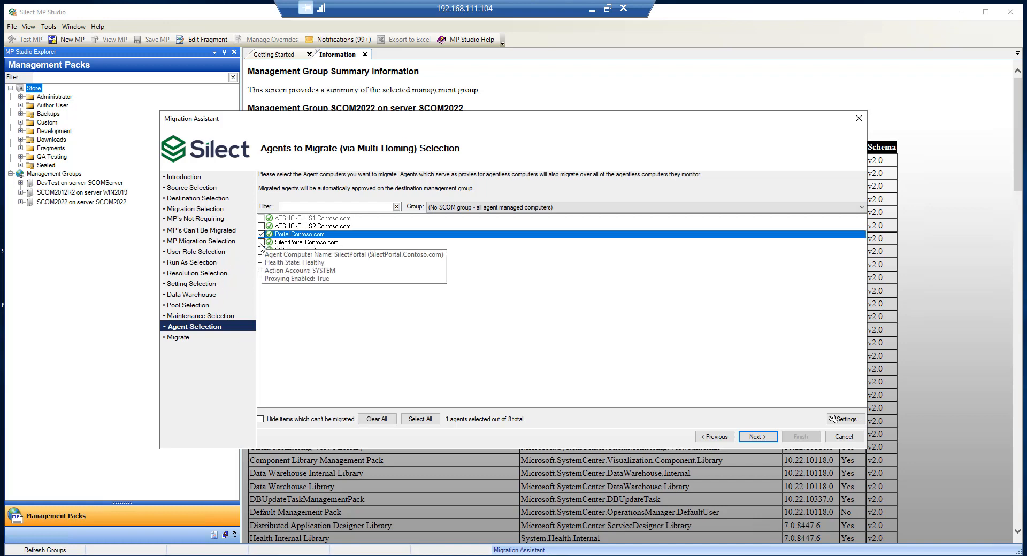
left_click(261, 242)
left_click(261, 251)
left_click(262, 259)
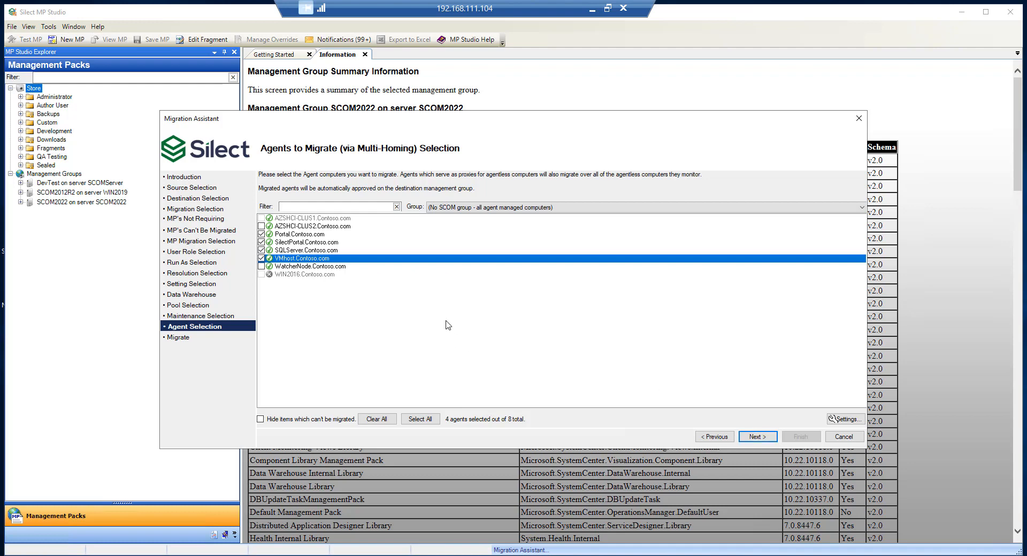
Step: Review the computer group list and accept the agent migration timing and credential settings
left_click(557, 210)
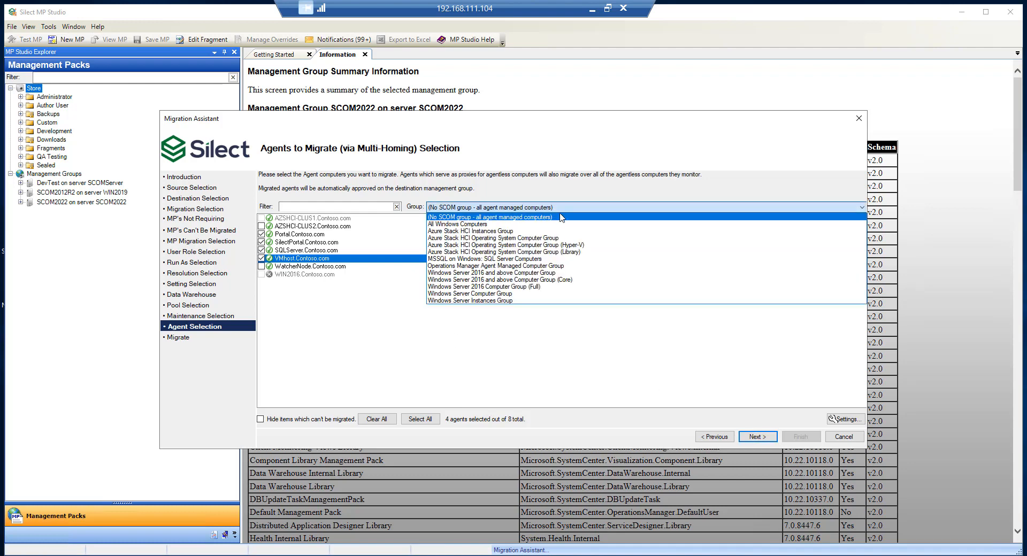
left_click(575, 348)
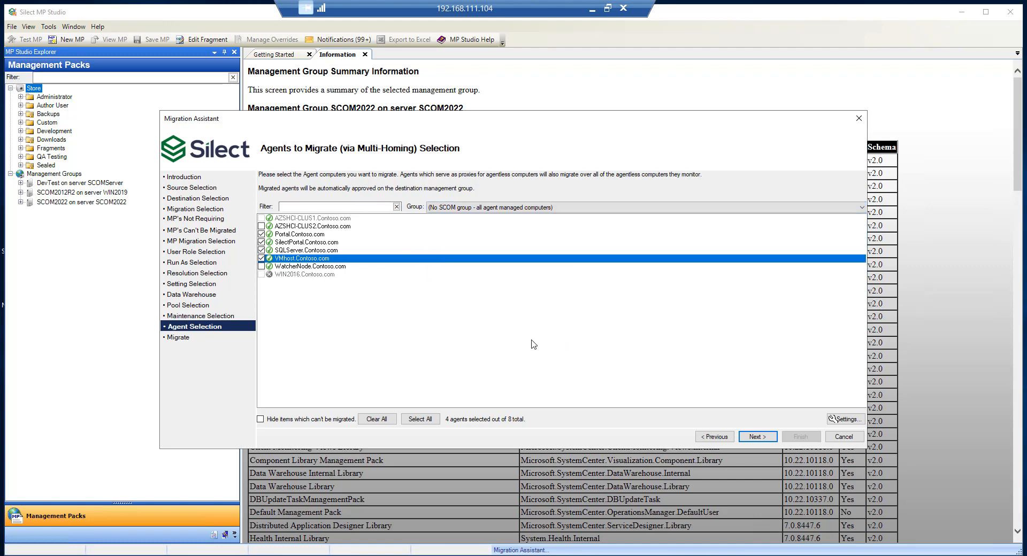
left_click(855, 420)
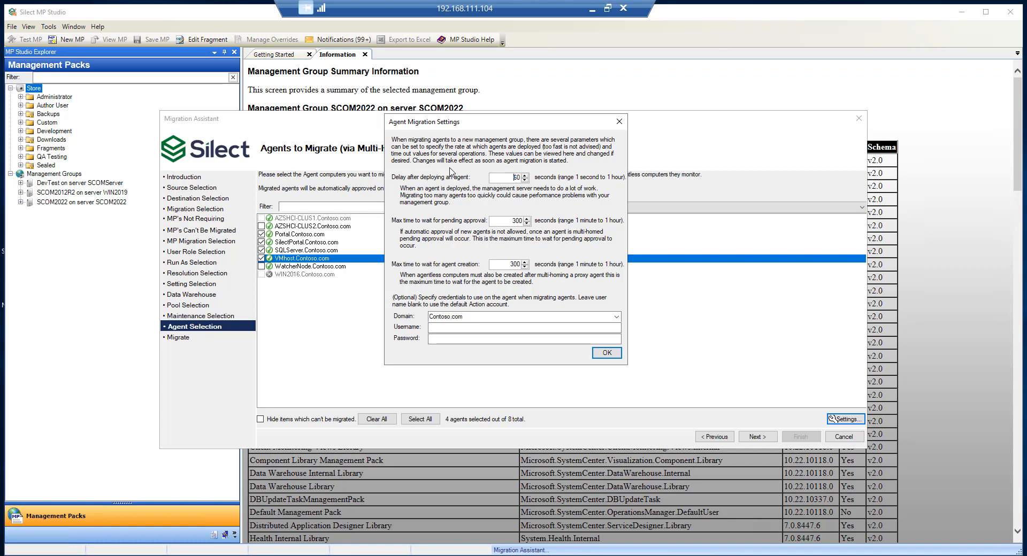
left_click(614, 357)
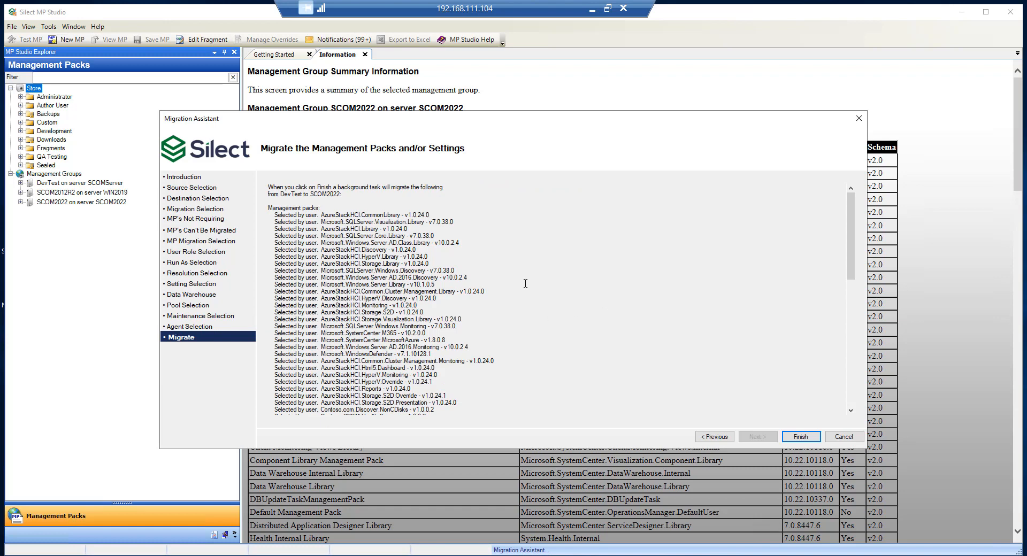
Step: Review the DevTest-to-SCOM2022 summary and finish the wizard to start the background migration
scroll(529, 295, "down", 4)
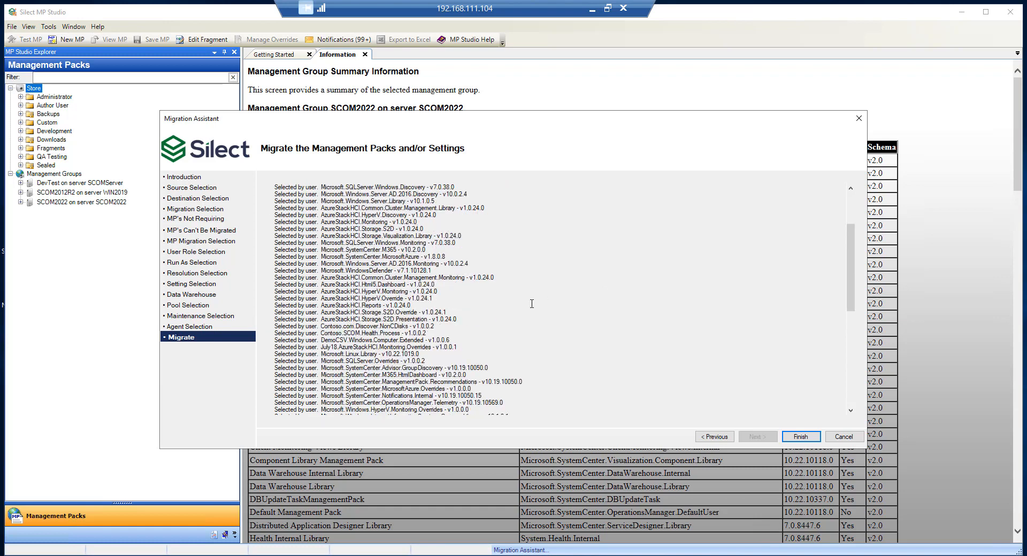
left_click(803, 437)
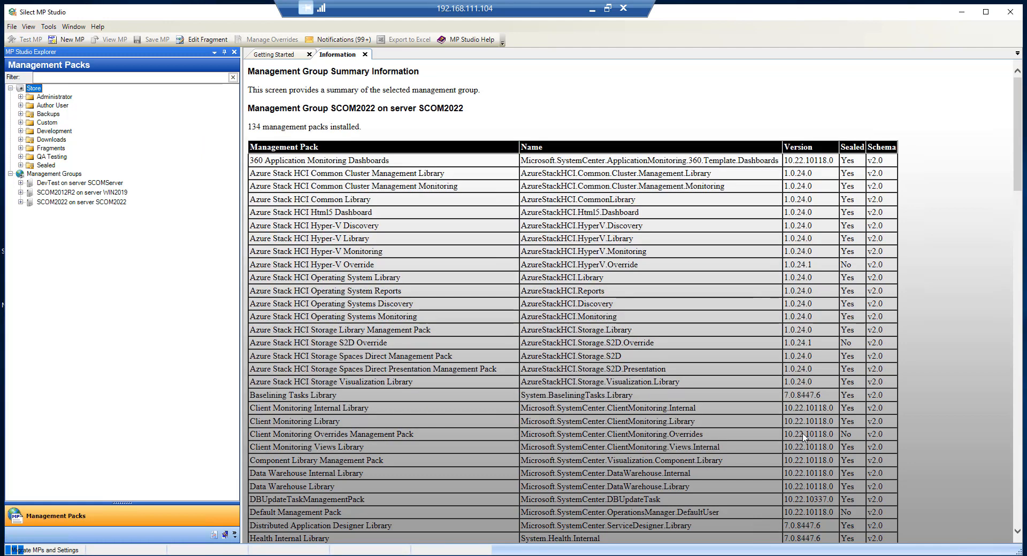